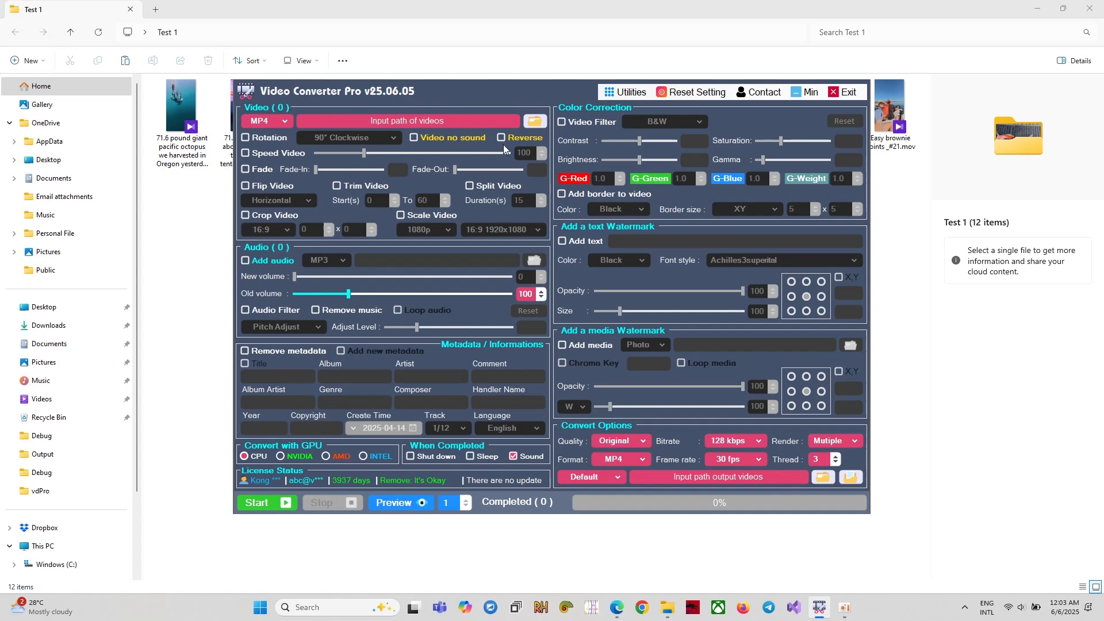
Step: Load the Desktop folder Test 1 as the video input and set the input video format to MOV
{"action": "left_click", "coordinate": [534, 122]}
{"action": "left_click", "coordinate": [431, 184]}
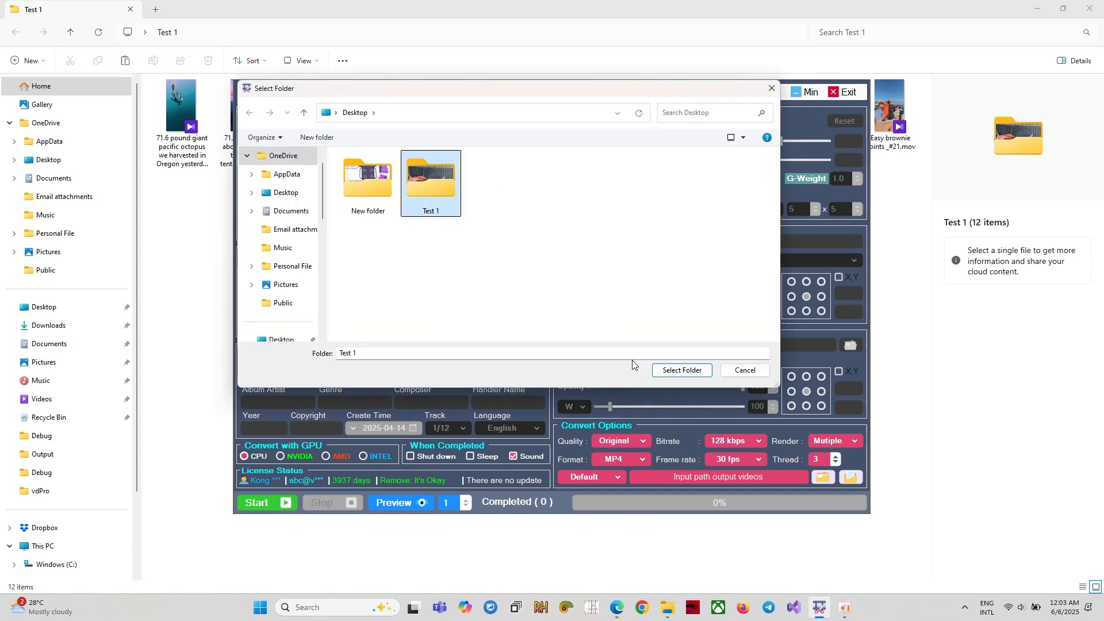
{"action": "left_click", "coordinate": [675, 374]}
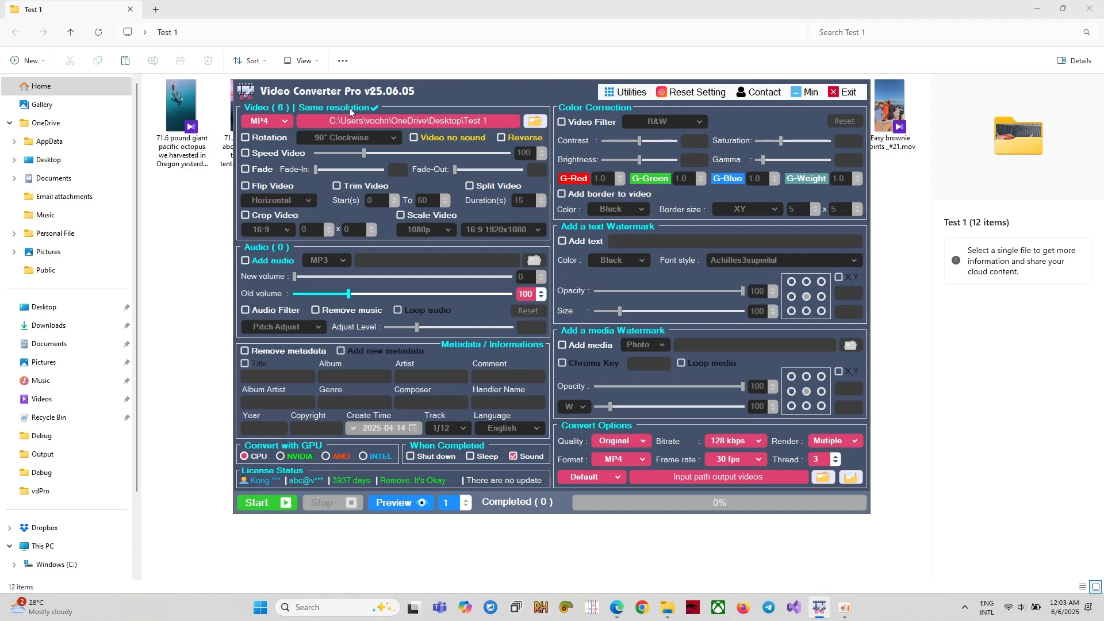
{"action": "left_click", "coordinate": [270, 122]}
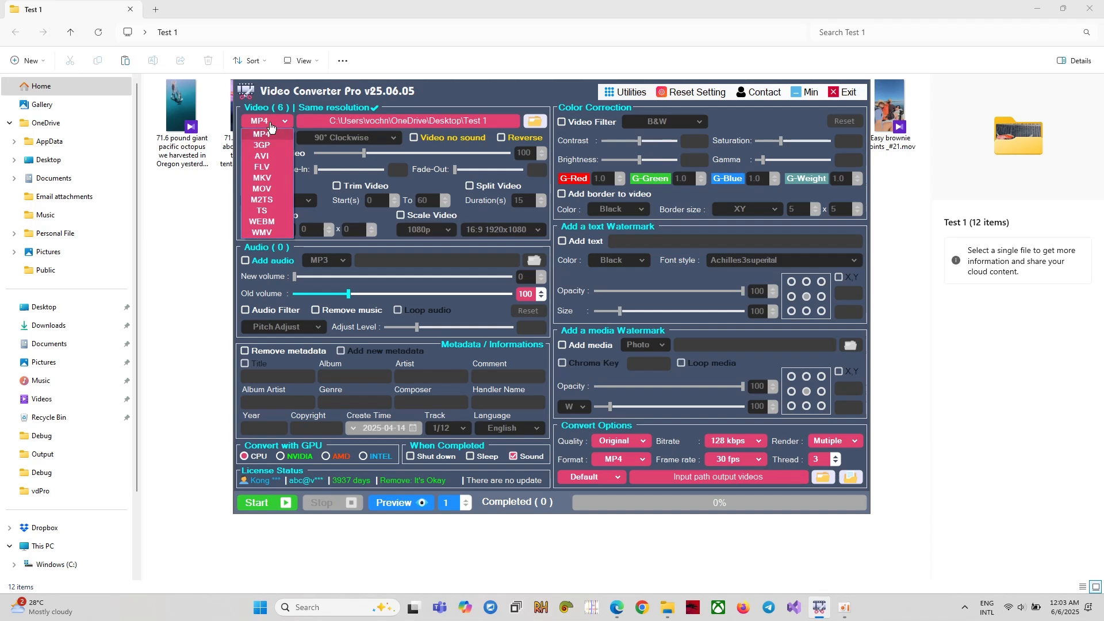
{"action": "left_click", "coordinate": [268, 190]}
{"action": "left_click_drag", "start_coordinate": [451, 107], "coordinate": [420, 191]}
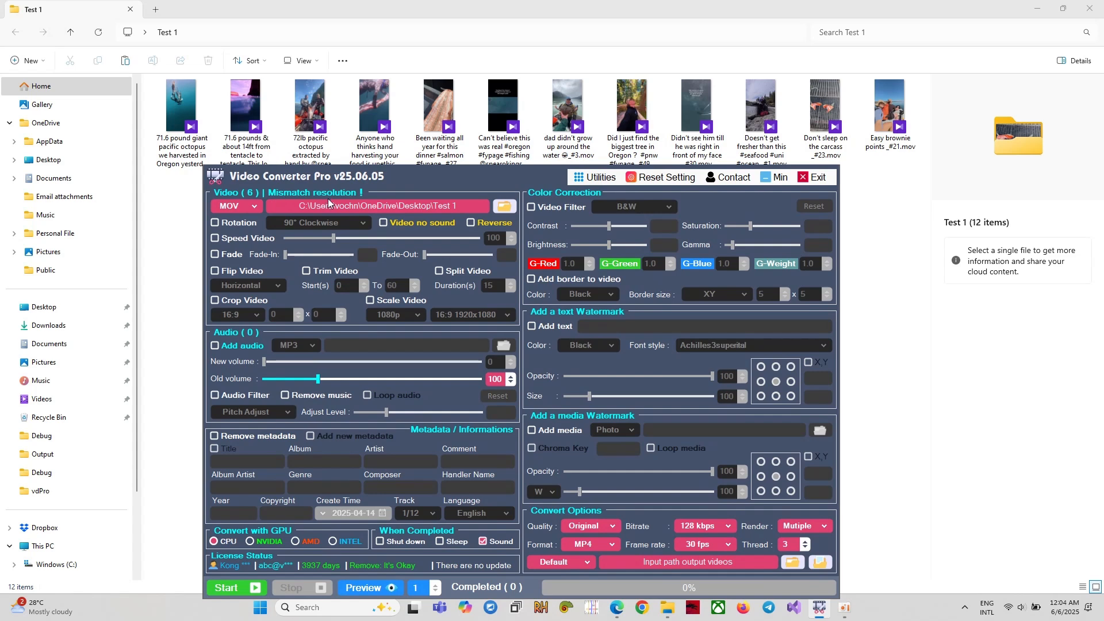
{"action": "left_click_drag", "start_coordinate": [402, 192], "coordinate": [437, 126]}
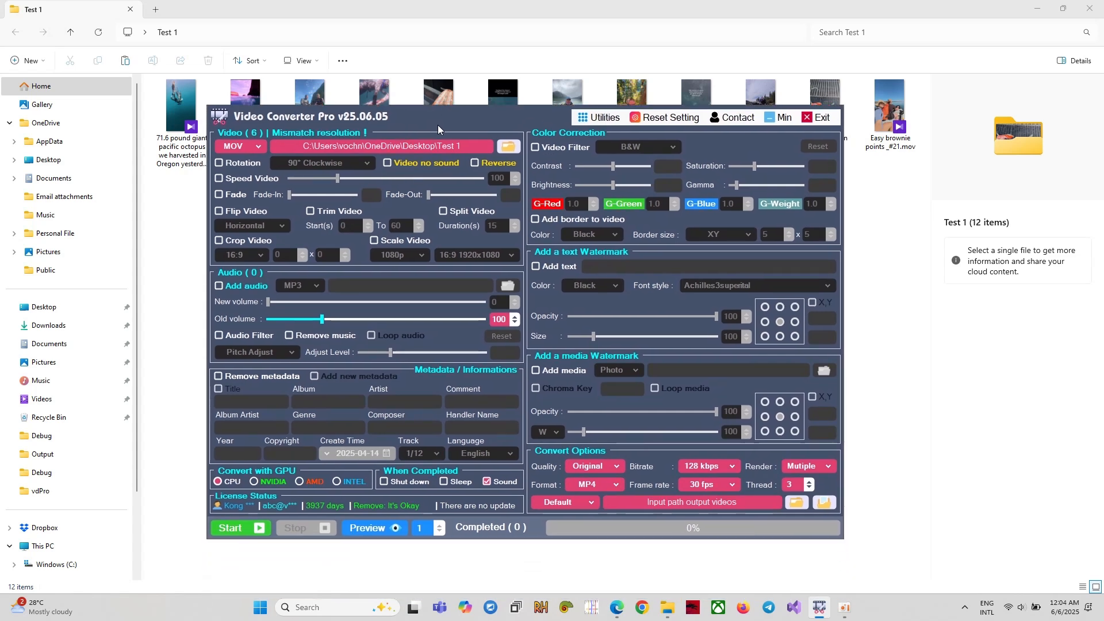
{"action": "left_click_drag", "start_coordinate": [477, 118], "coordinate": [510, 117]}
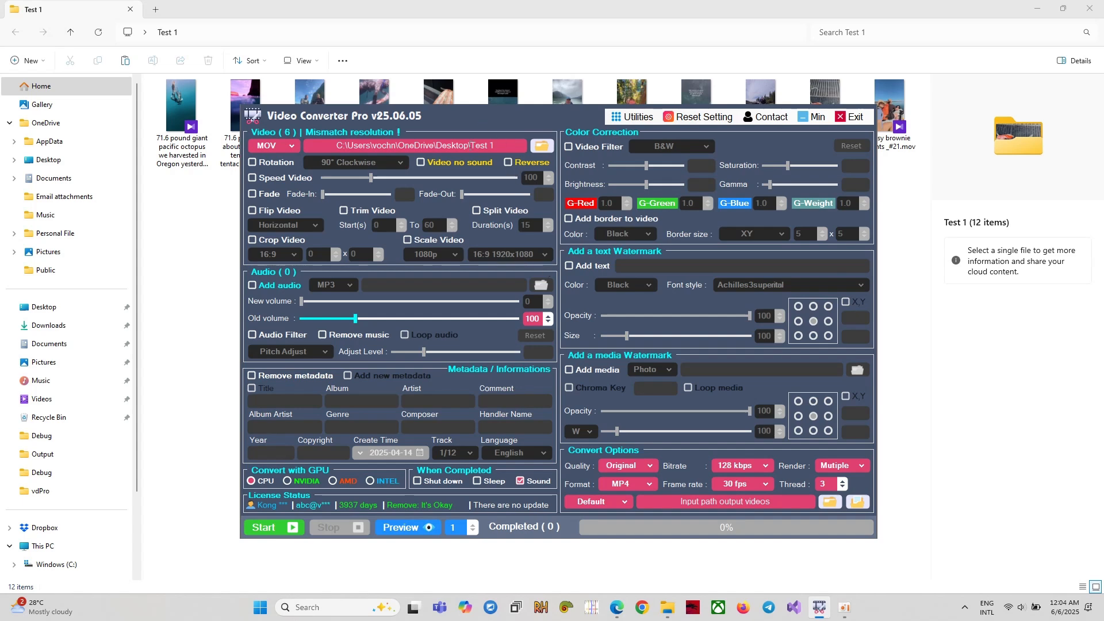
Step: Enable Scale Video with the Custom option and the 9:16 1080x1920 resolution
{"action": "left_click", "coordinate": [428, 240]}
{"action": "left_click", "coordinate": [440, 256]}
{"action": "left_click", "coordinate": [432, 316]}
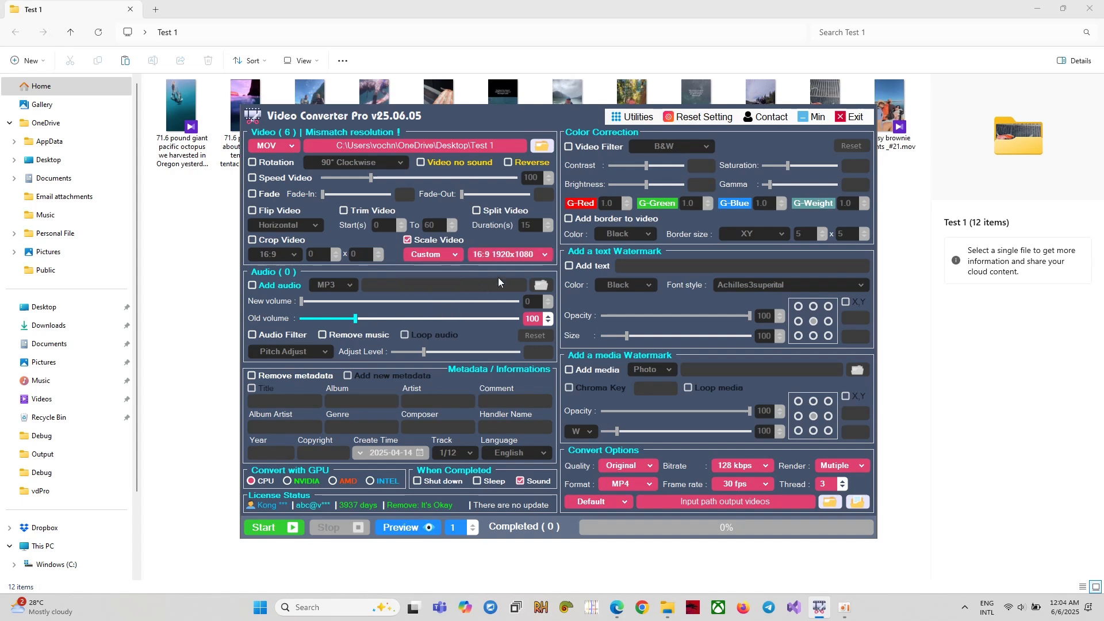
{"action": "left_click", "coordinate": [515, 255]}
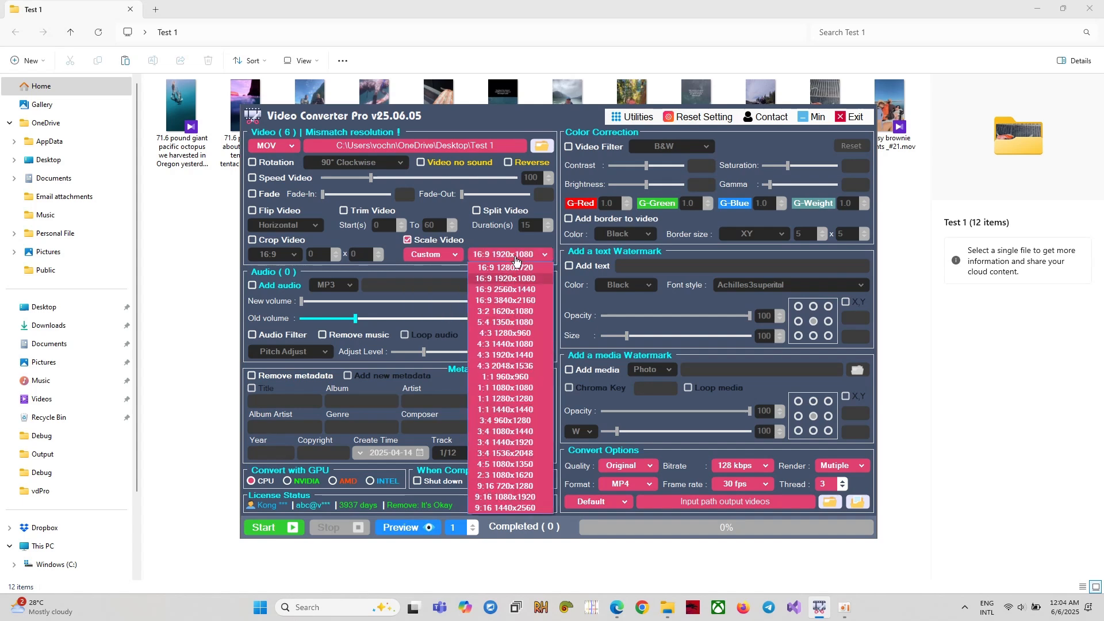
{"action": "left_click", "coordinate": [517, 498]}
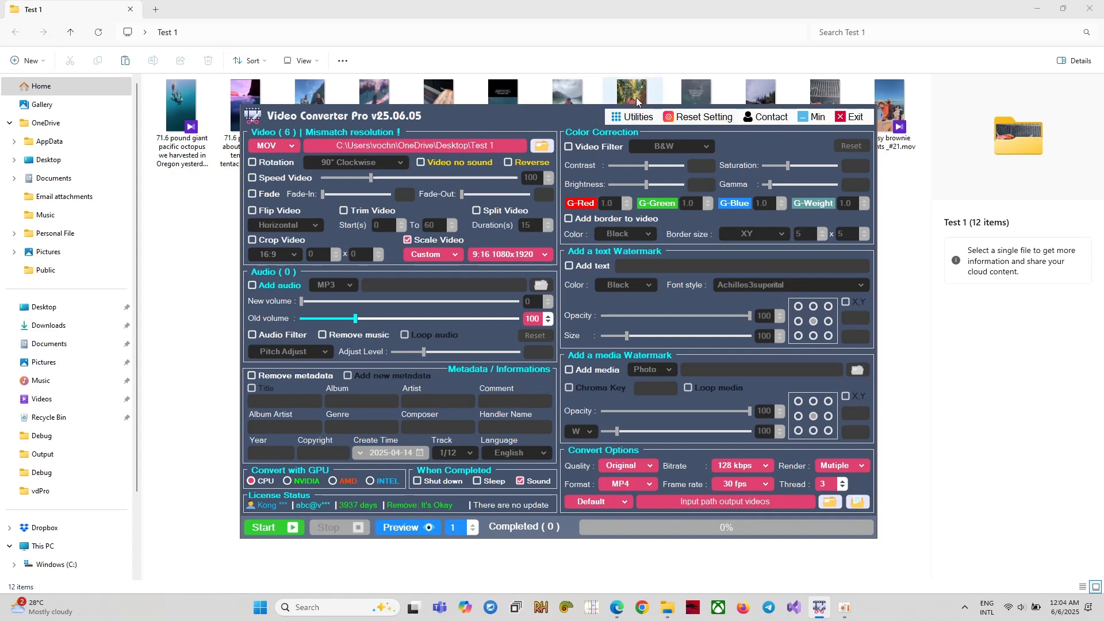
Step: Open the Combine Video utility and load the Desktop folder Test 1 as its first video input
{"action": "left_click", "coordinate": [638, 116]}
{"action": "left_click", "coordinate": [653, 150]}
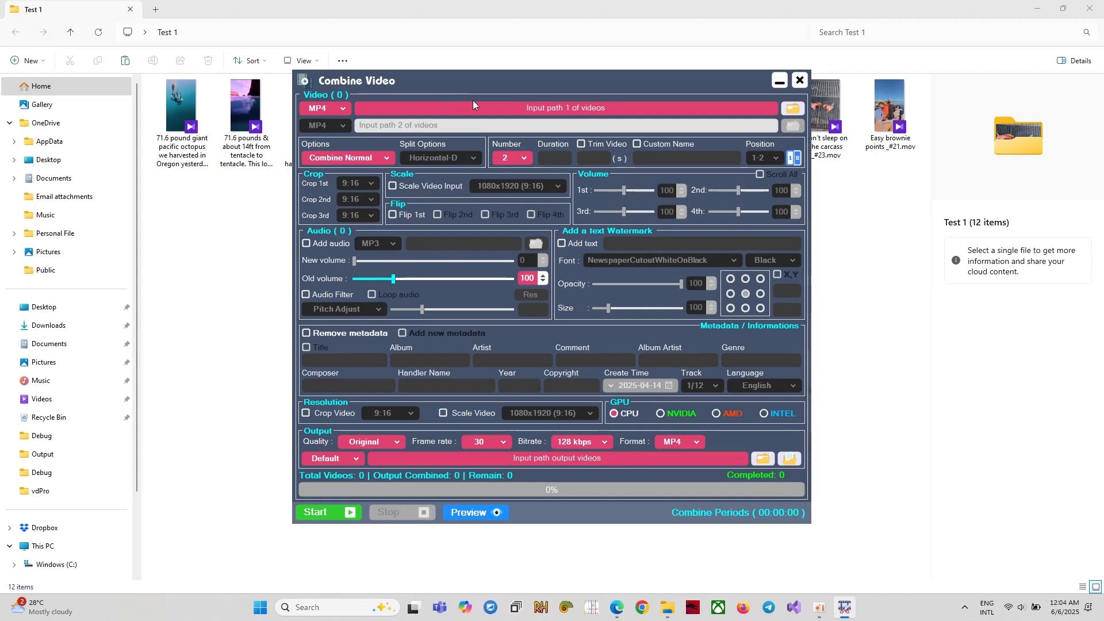
{"action": "left_click", "coordinate": [792, 109]}
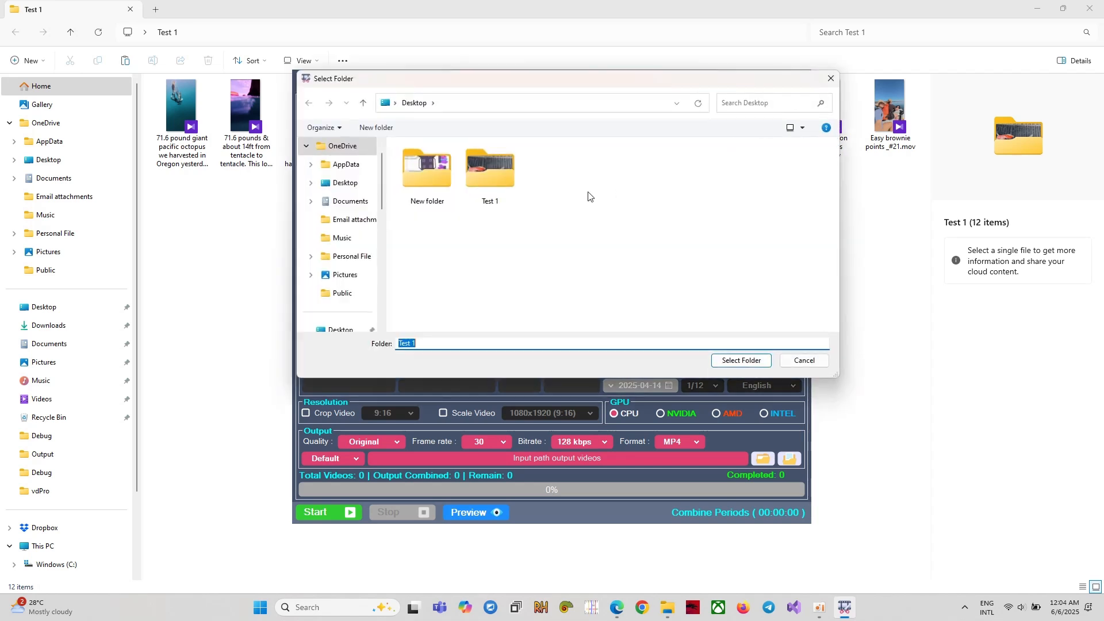
{"action": "left_click", "coordinate": [729, 363]}
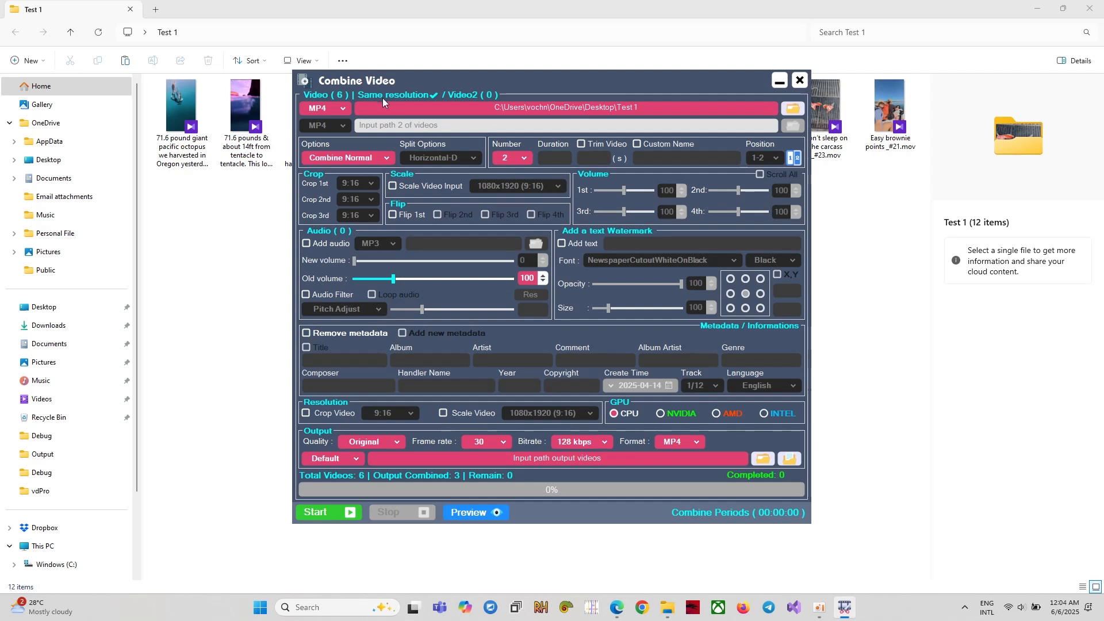
{"action": "left_click_drag", "start_coordinate": [522, 85], "coordinate": [534, 85]}
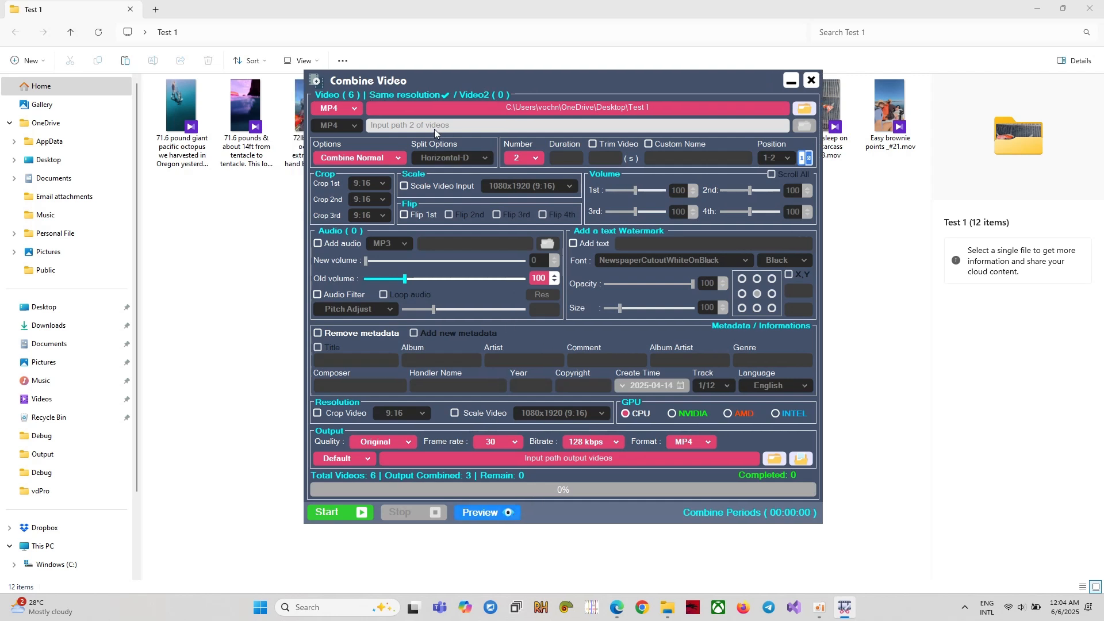
Step: Set the number of videos per combination to 3 and the output naming to Number, and start combining the MP4 videos
{"action": "left_click", "coordinate": [538, 161]}
{"action": "left_click", "coordinate": [529, 186]}
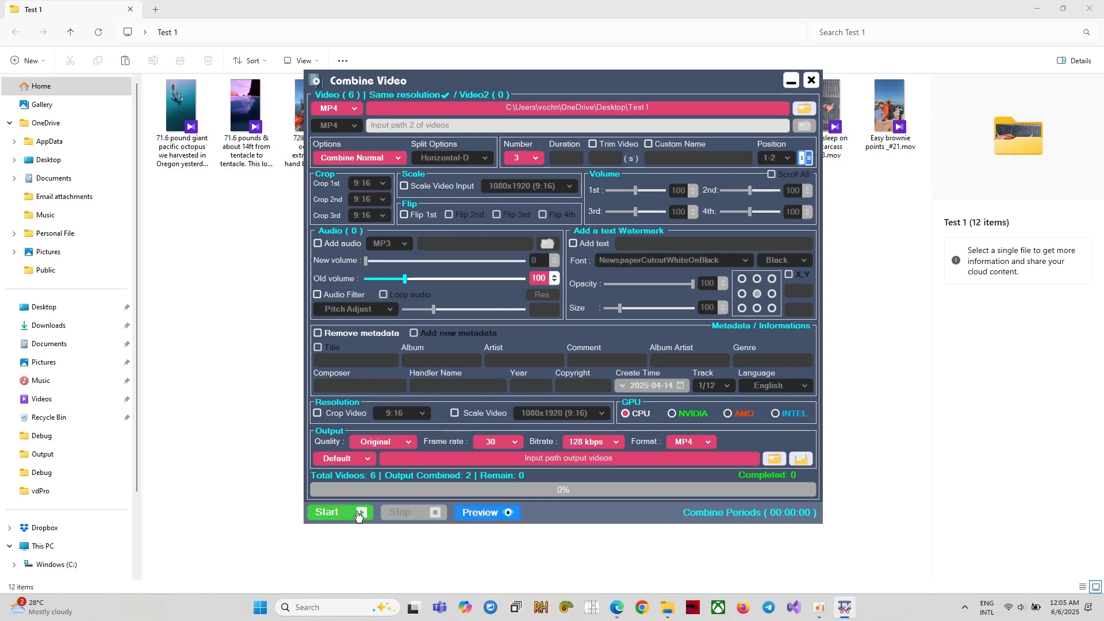
{"action": "left_click", "coordinate": [344, 459]}
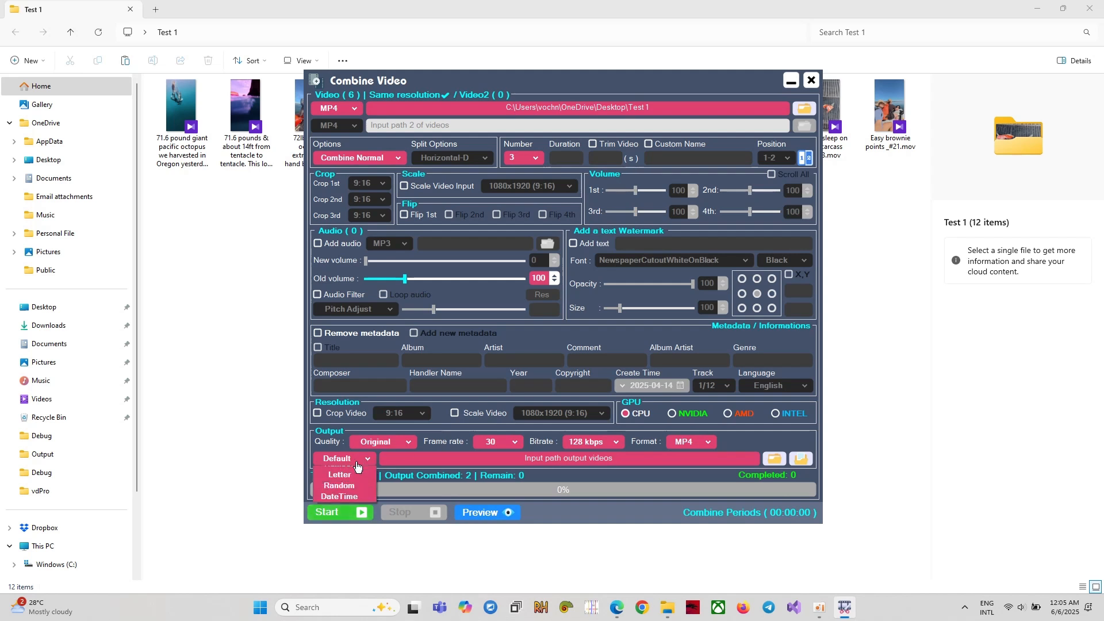
{"action": "left_click", "coordinate": [336, 484]}
{"action": "left_click", "coordinate": [340, 512]}
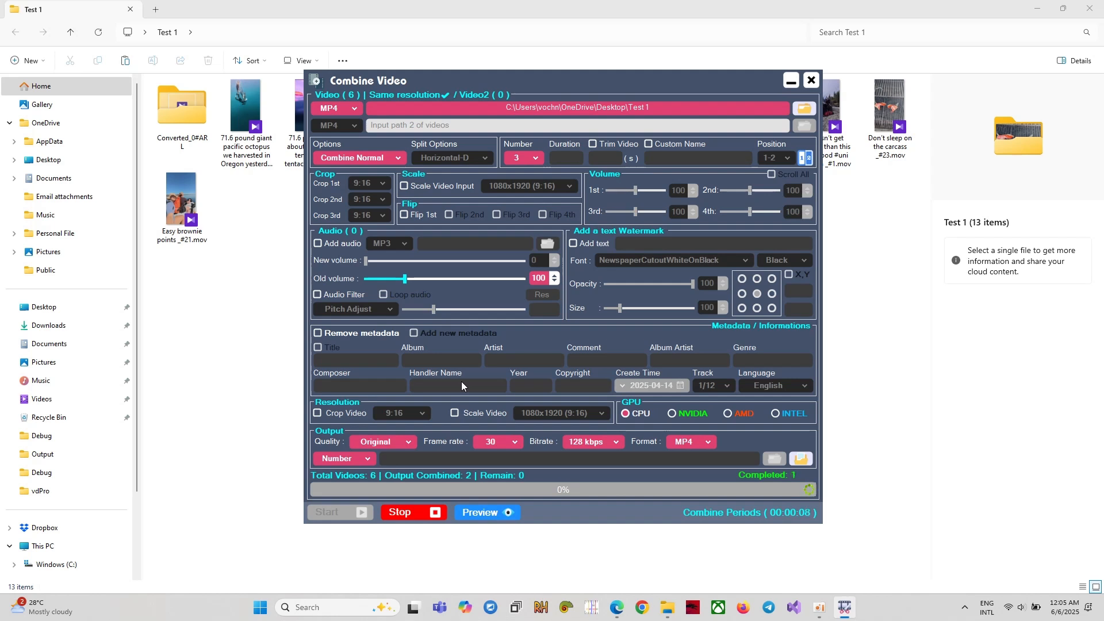
Step: Open the newly created output folder in Test 1 and check the details of the first combined video
{"action": "left_click", "coordinate": [187, 108]}
{"action": "double_click", "coordinate": [188, 108]}
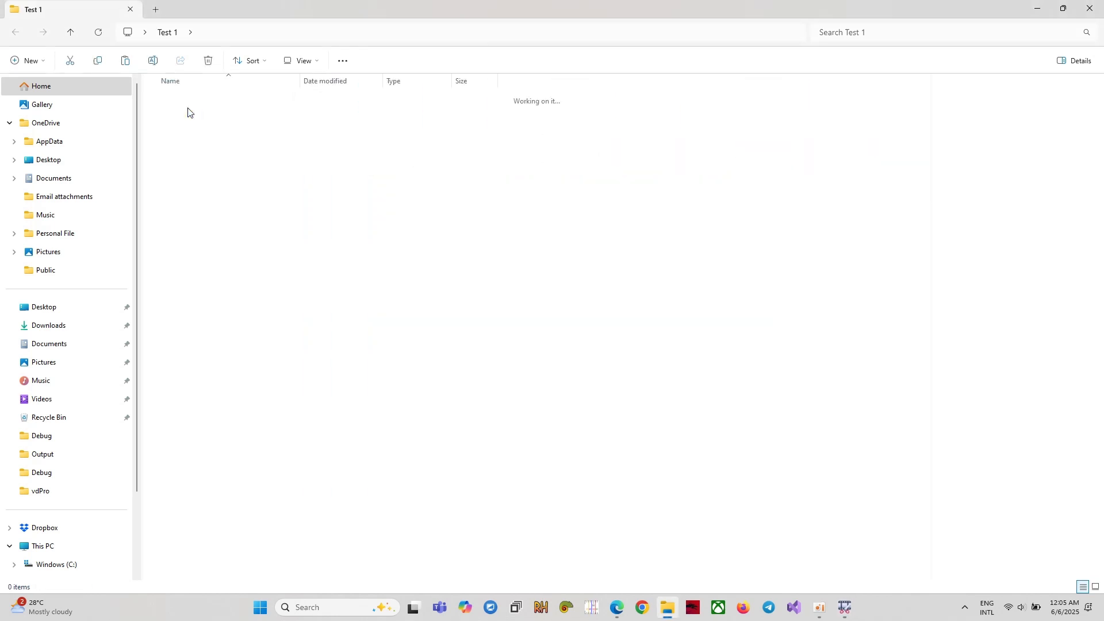
{"action": "left_click", "coordinate": [187, 115]}
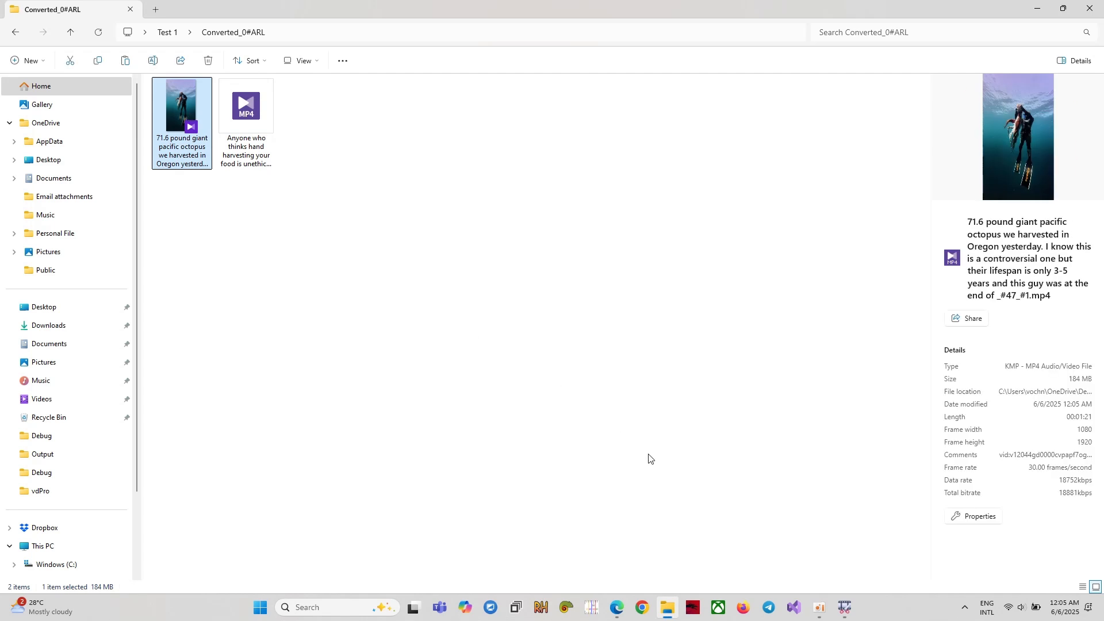
Step: Dismiss the completion message in Combine Video and delete the Converted output folder from Test 1
{"action": "left_click", "coordinate": [845, 608]}
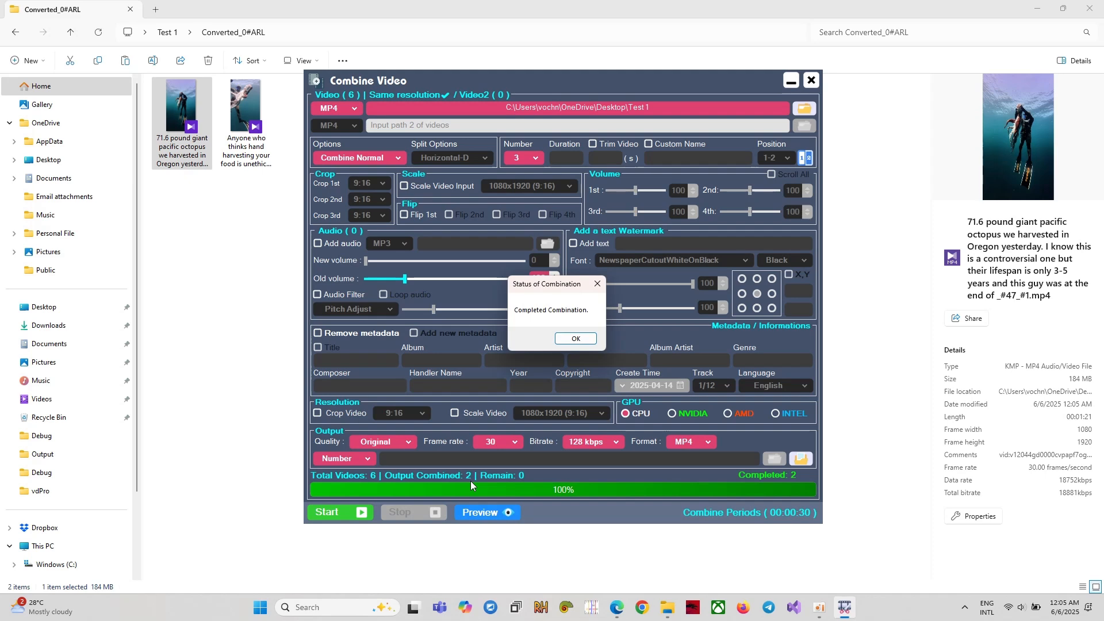
{"action": "key", "text": "Return"}
{"action": "left_click", "coordinate": [202, 142]}
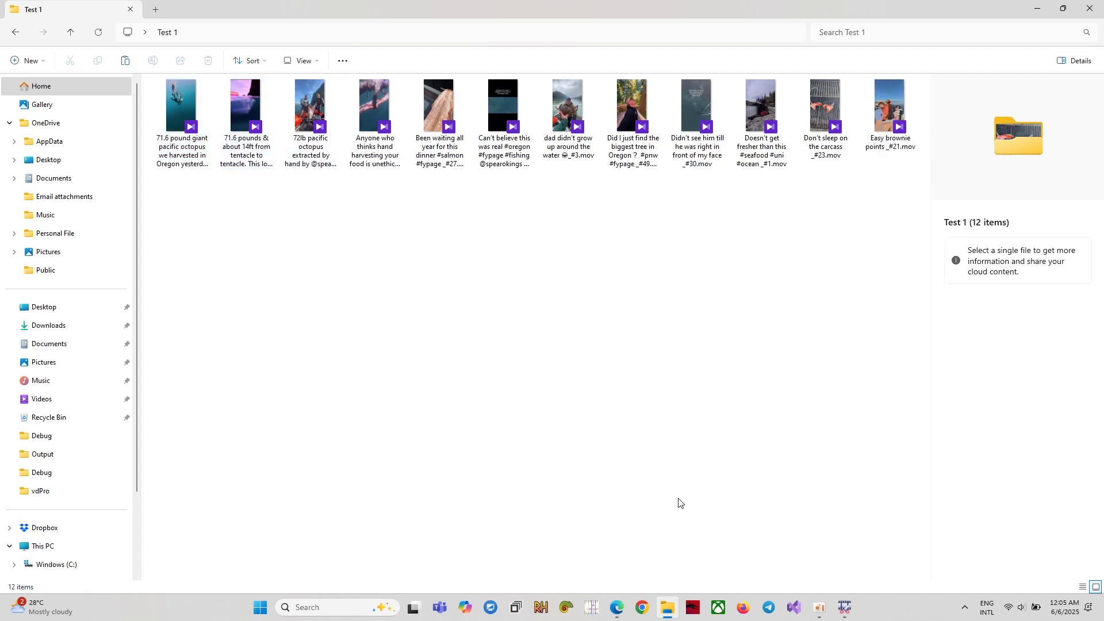
Step: Switch Combine Video's input format to MOV and combine the MOV videos without scaling, dismissing the status message
{"action": "left_click", "coordinate": [840, 609]}
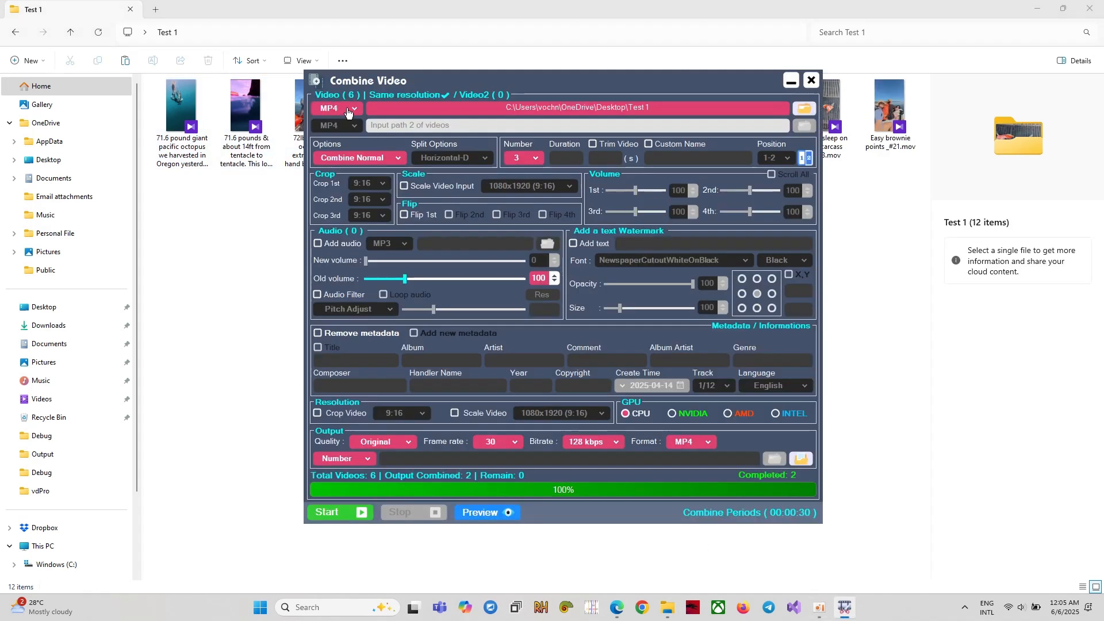
{"action": "left_click", "coordinate": [350, 109]}
{"action": "left_click", "coordinate": [339, 177]}
{"action": "left_click", "coordinate": [348, 513]}
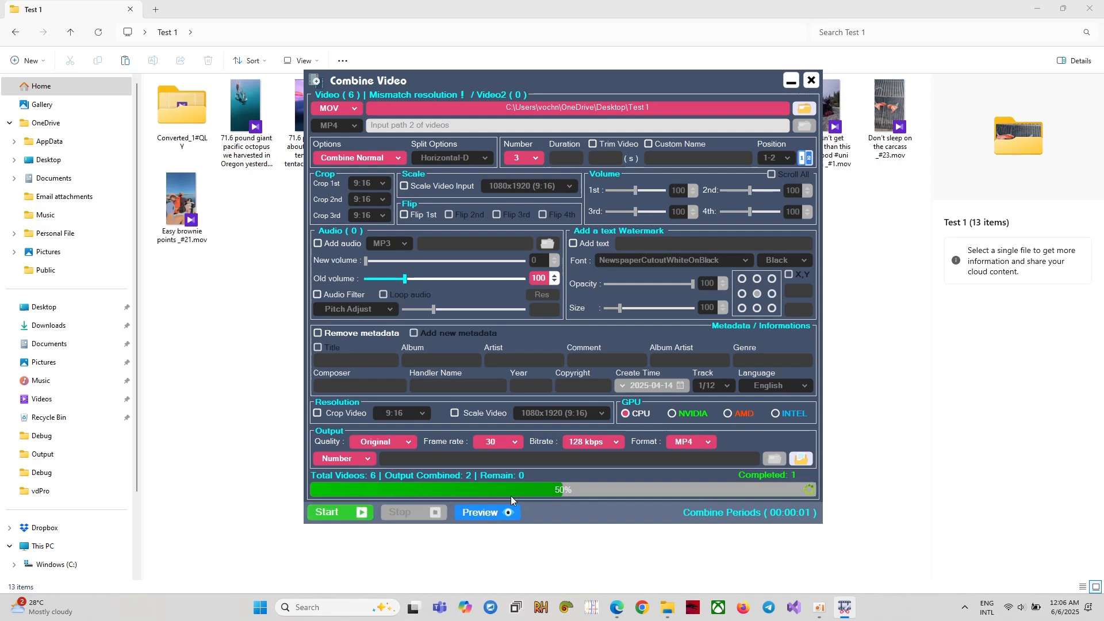
{"action": "left_click", "coordinate": [576, 339]}
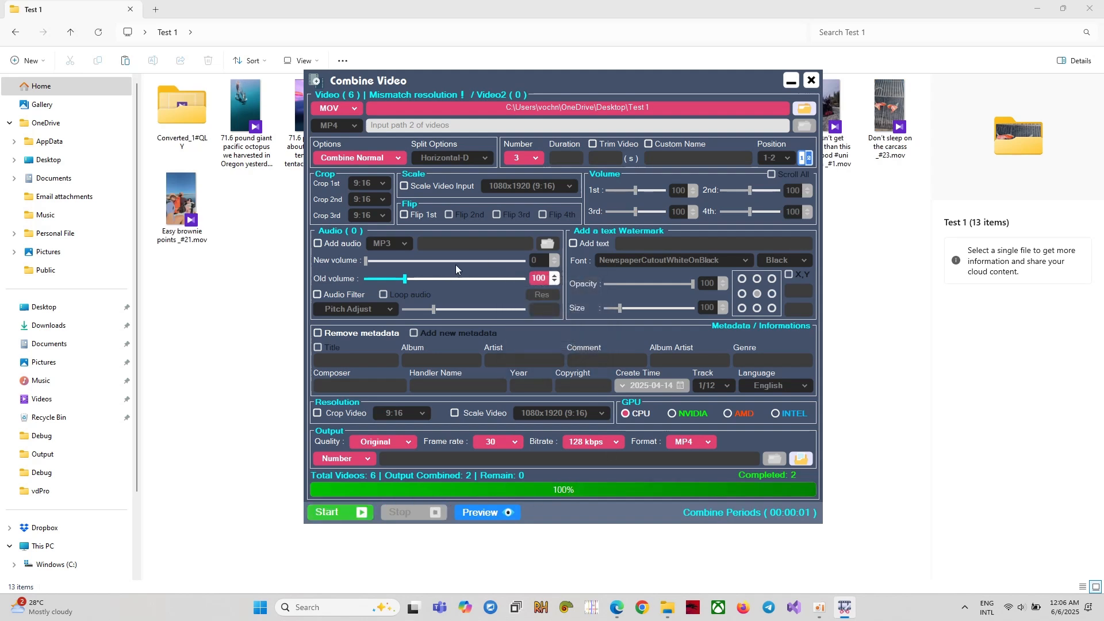
Step: Check the file details of both output videos in the new Converted folder and delete that folder from Test 1
{"action": "left_click", "coordinate": [184, 116]}
{"action": "left_click", "coordinate": [181, 127]}
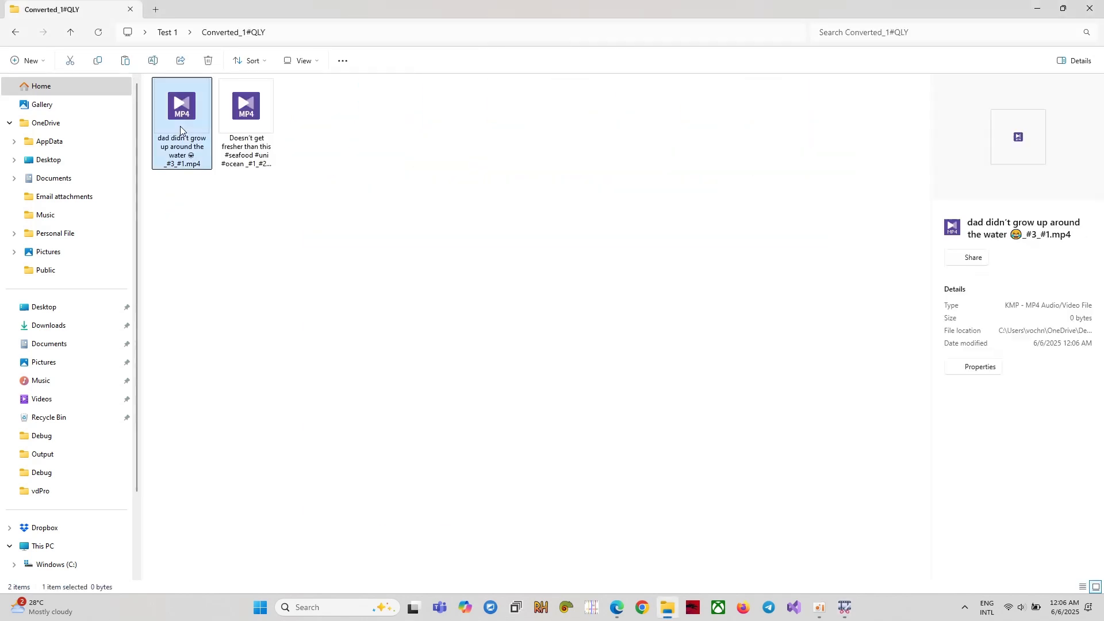
{"action": "left_click", "coordinate": [263, 125]}
{"action": "left_click", "coordinate": [169, 33]}
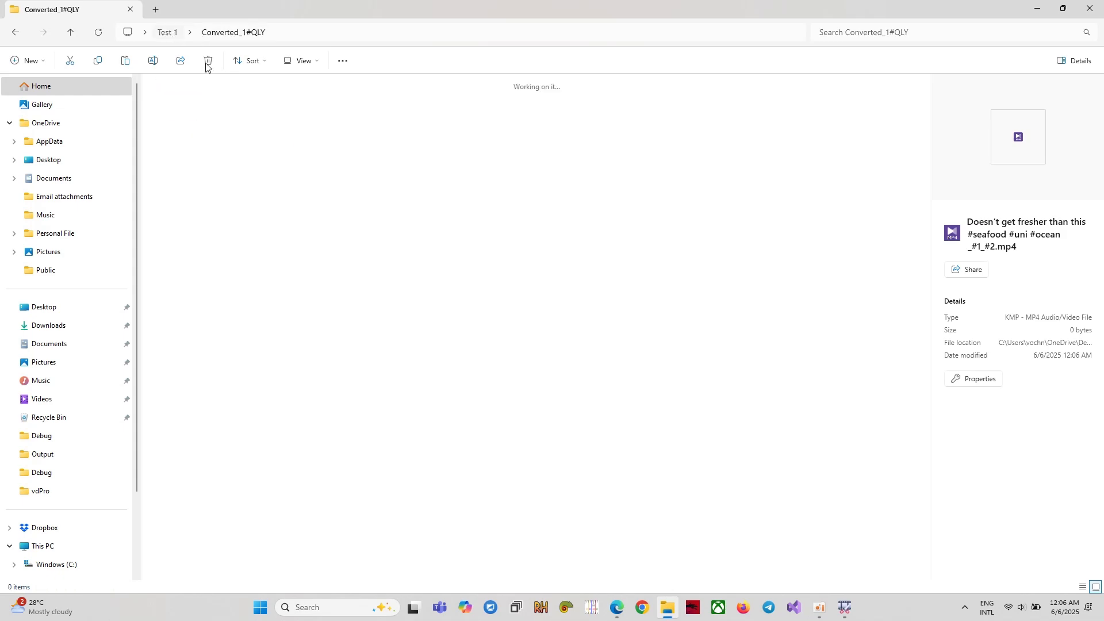
{"action": "key", "text": "Delete"}
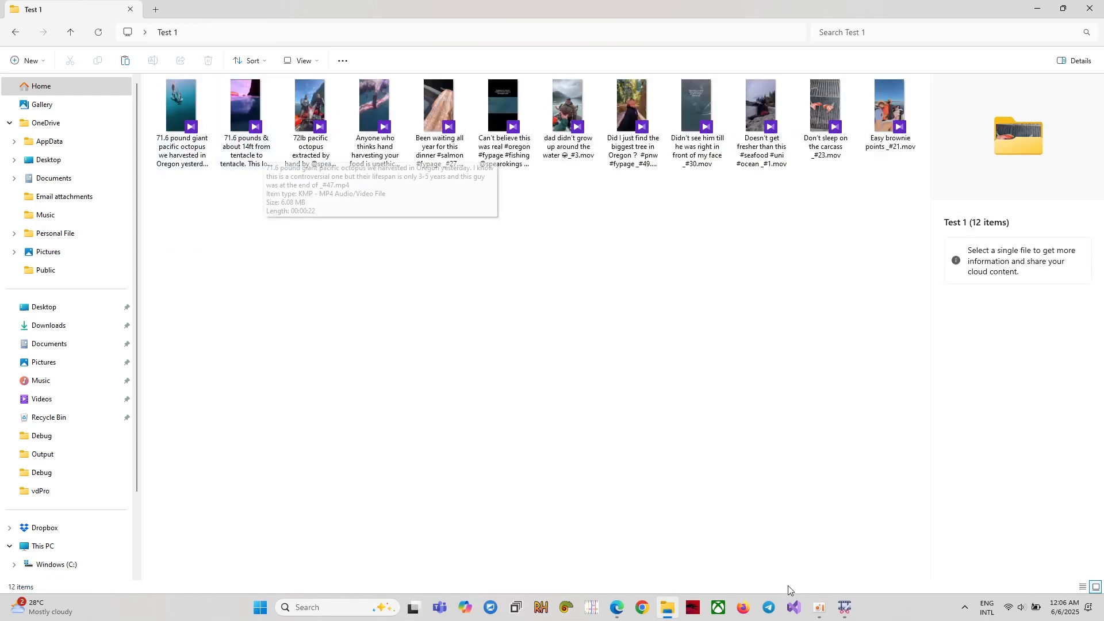
Step: Enable Scale Video Input at 1080x1920 (9:16) in Combine Video and start combining the MOV videos again
{"action": "left_click", "coordinate": [844, 608]}
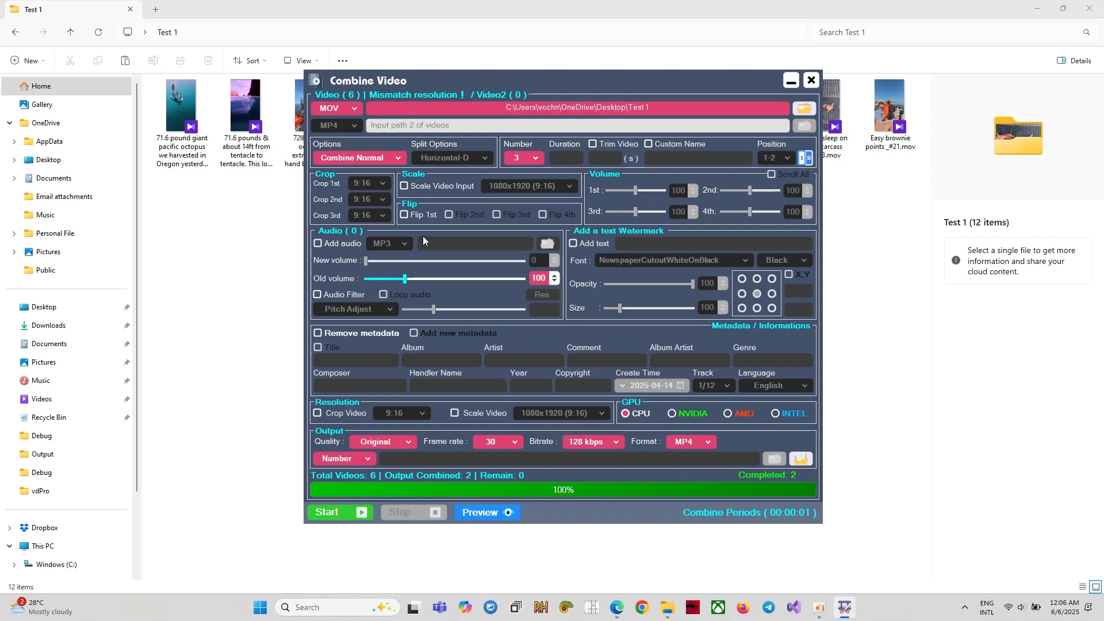
{"action": "left_click", "coordinate": [405, 188]}
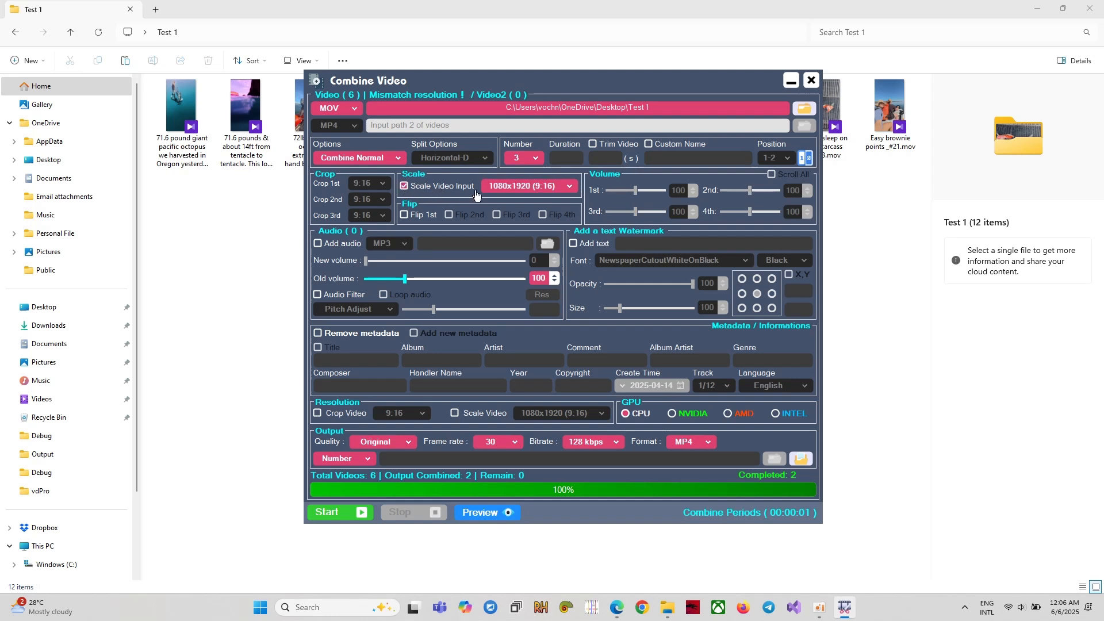
{"action": "left_click", "coordinate": [520, 190]}
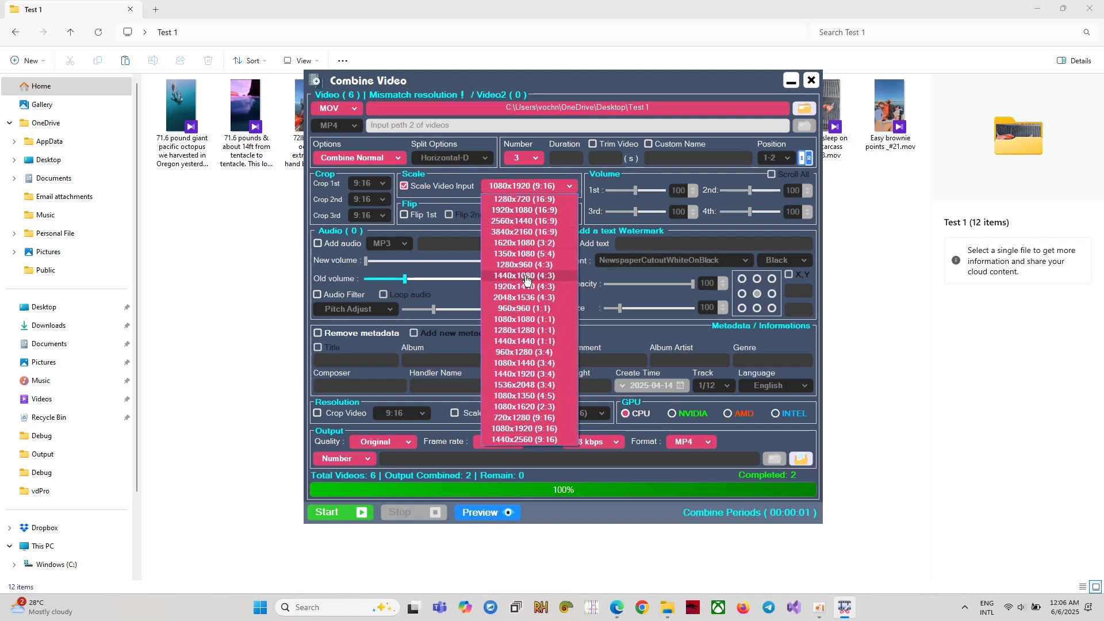
{"action": "left_click", "coordinate": [549, 430]}
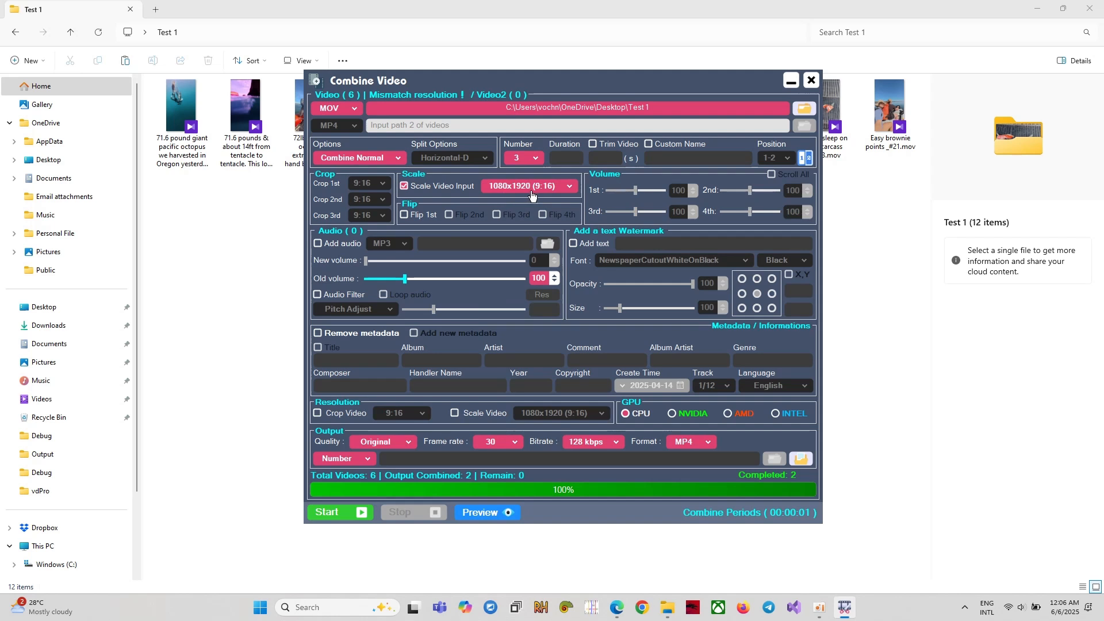
{"action": "left_click", "coordinate": [351, 513]}
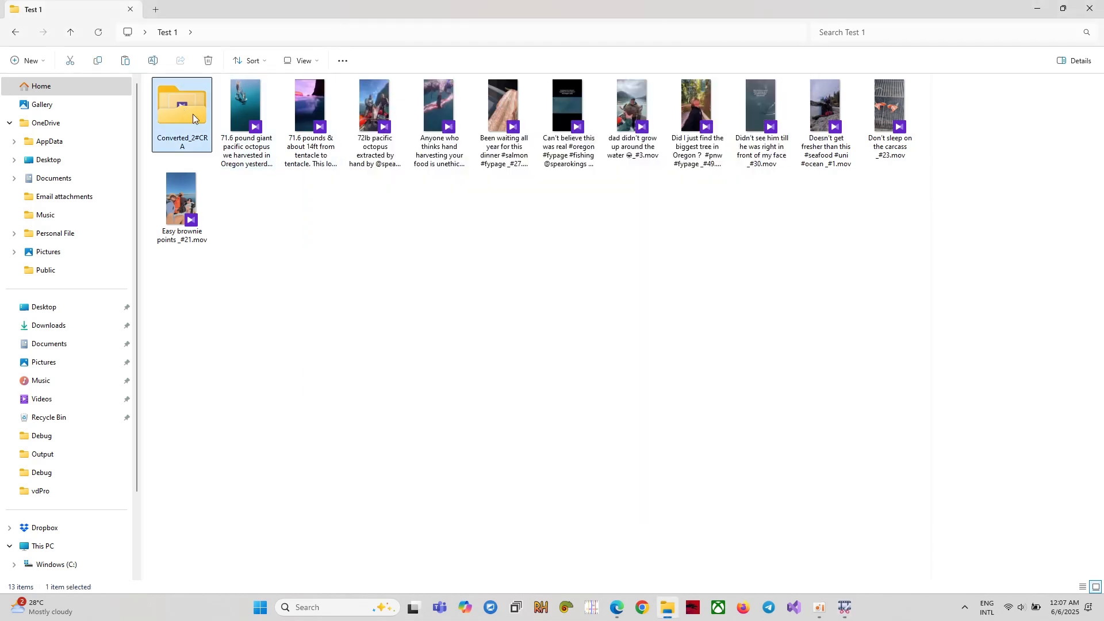
Step: Check the details of the combined videos in the new output folder, dismissing the completion message, and return to Combine Video
{"action": "double_click", "coordinate": [192, 114]}
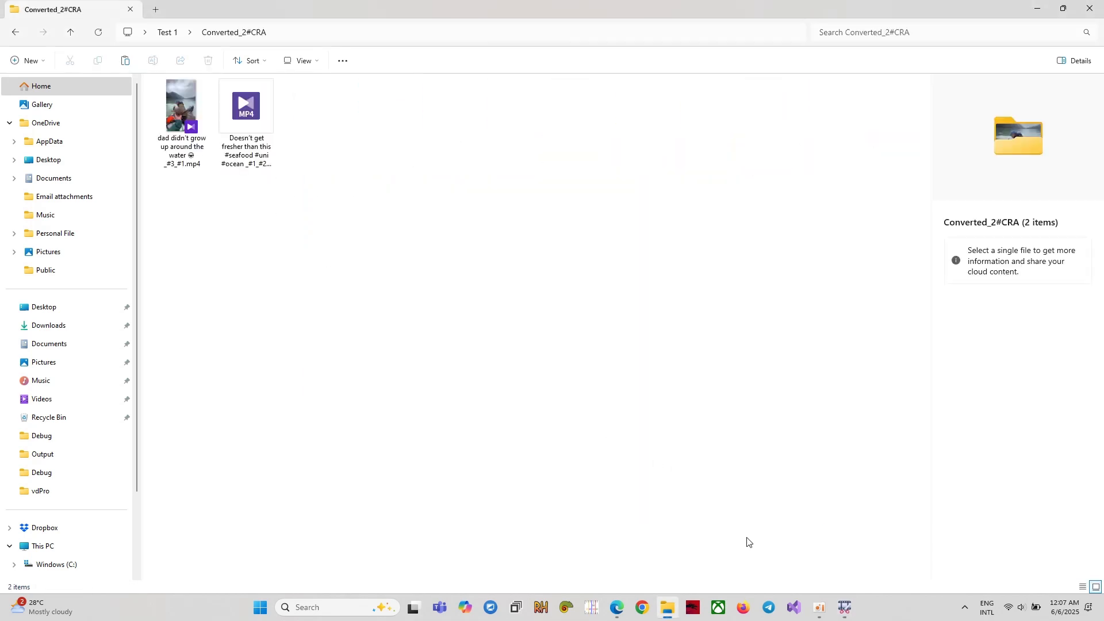
{"action": "left_click", "coordinate": [844, 607]}
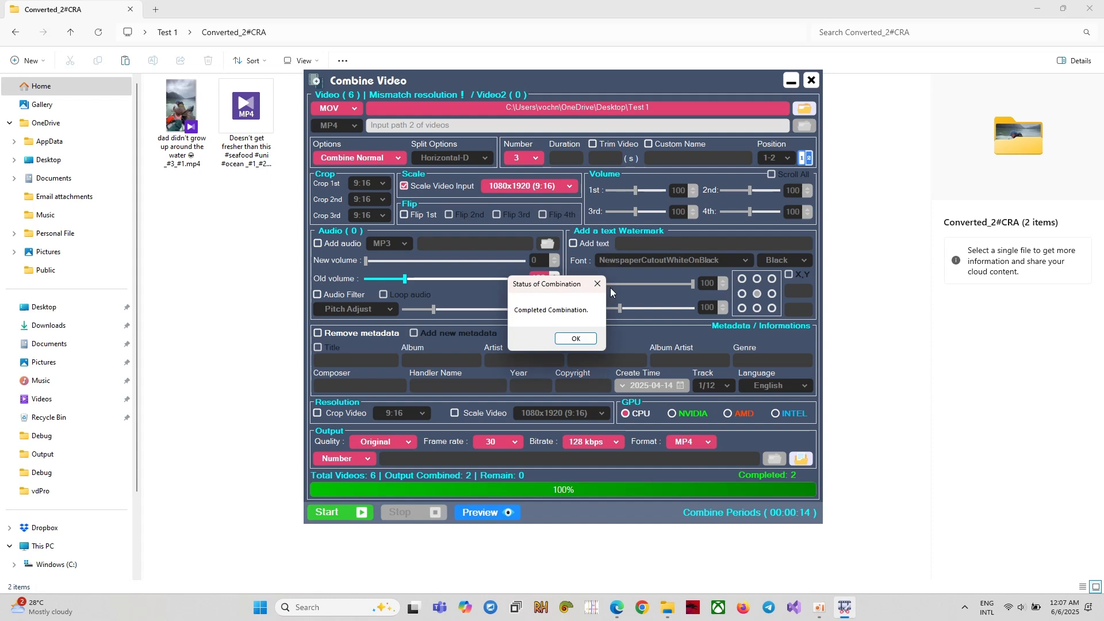
{"action": "left_click", "coordinate": [576, 338]}
{"action": "left_click", "coordinate": [181, 106]}
{"action": "left_click", "coordinate": [238, 114]}
{"action": "left_click", "coordinate": [194, 119]}
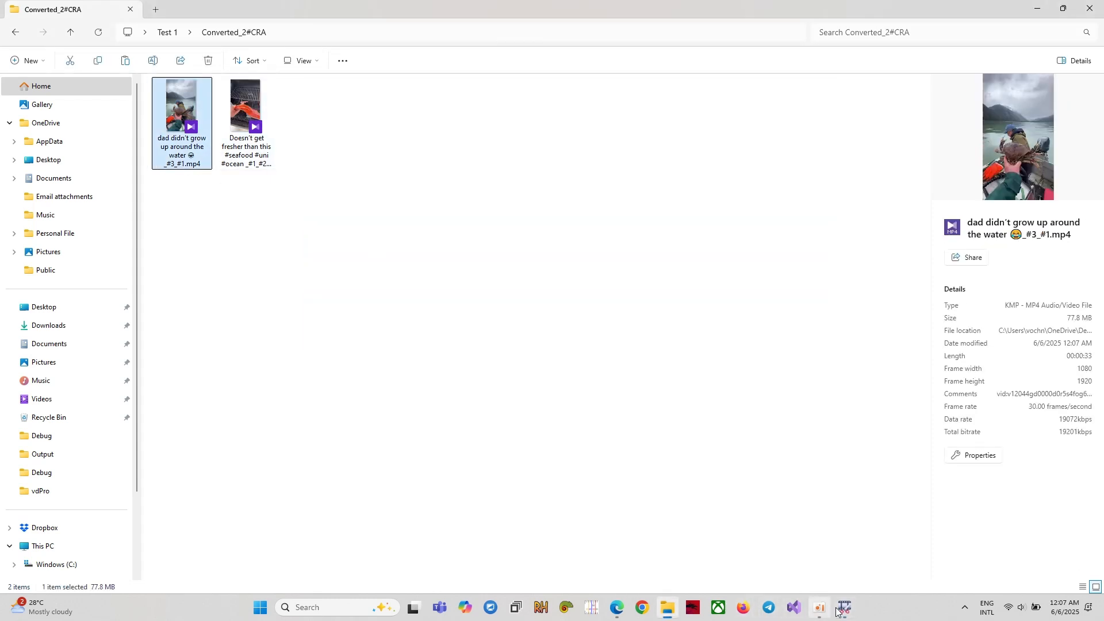
{"action": "left_click", "coordinate": [843, 608]}
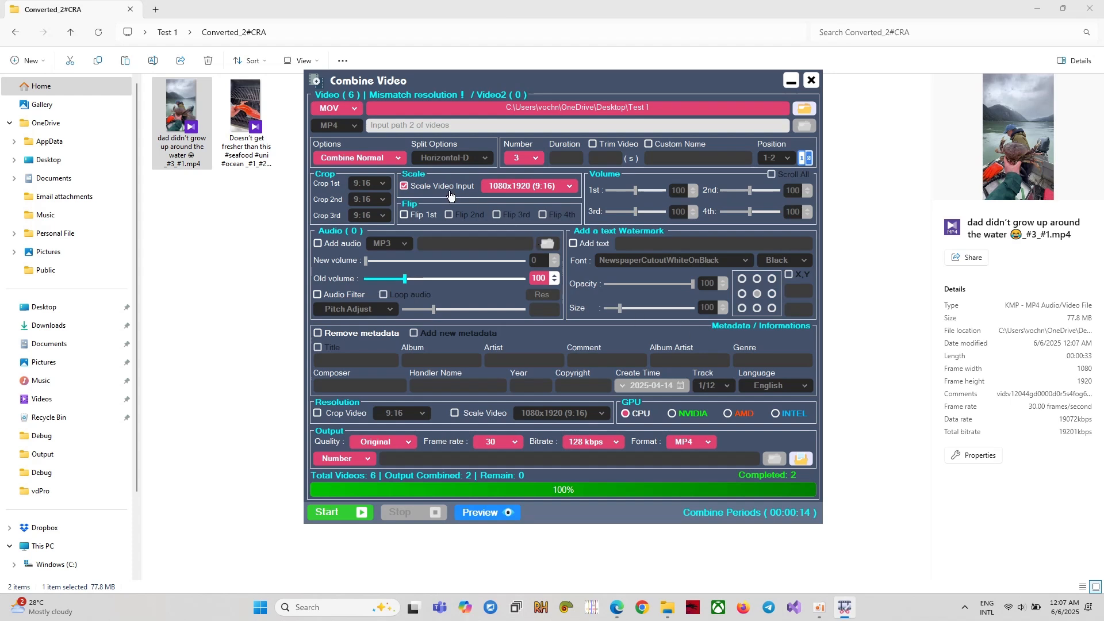